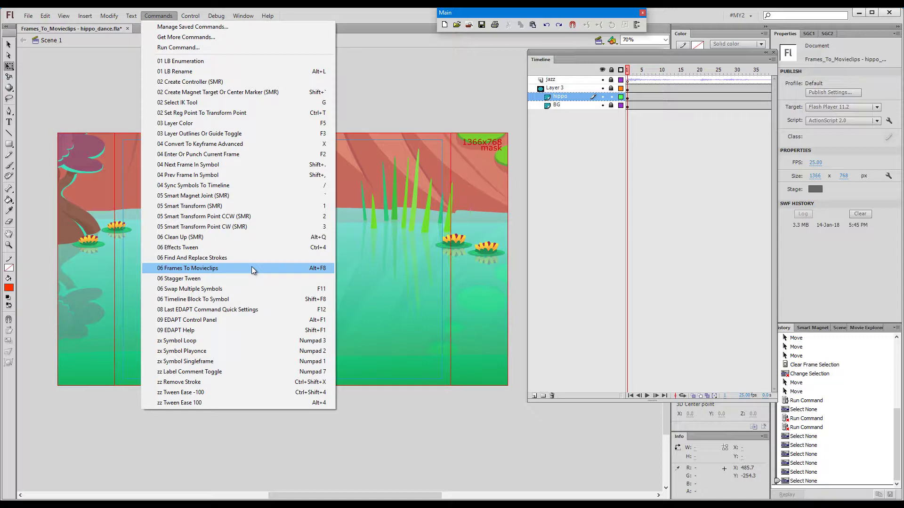
Step: Run the 06 Frames To Movieclips command to convert the hippo animation frames into movie clips
click(254, 268)
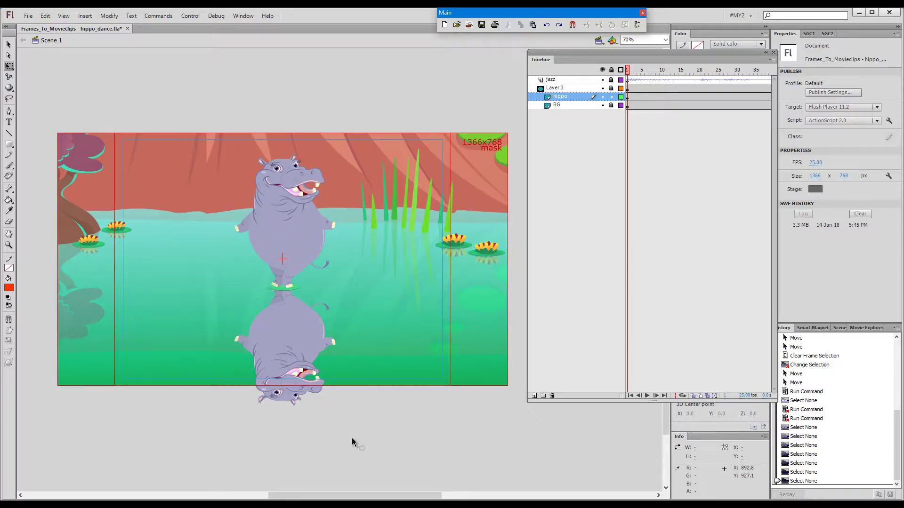
Step: Enter hippo_dance_container and hippo_dance, then unlock the reflection folder layers
double_click(287, 223)
double_click(288, 224)
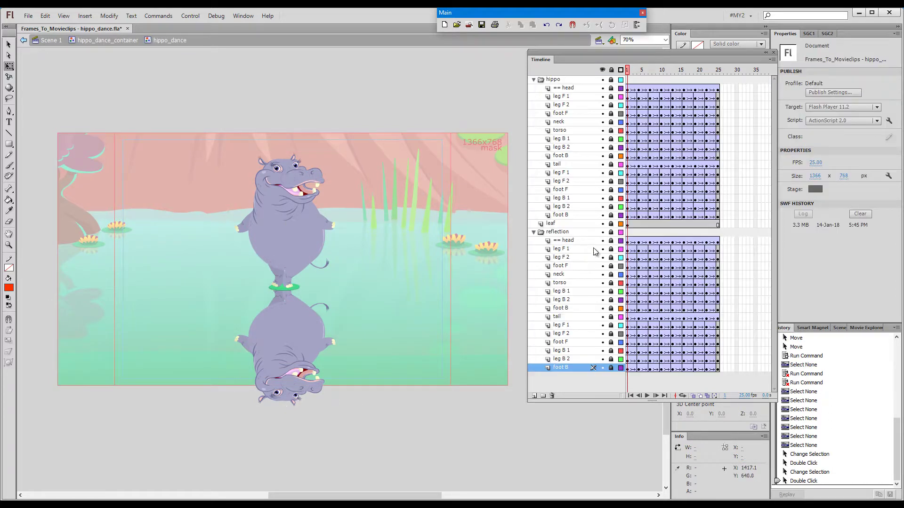
click(611, 233)
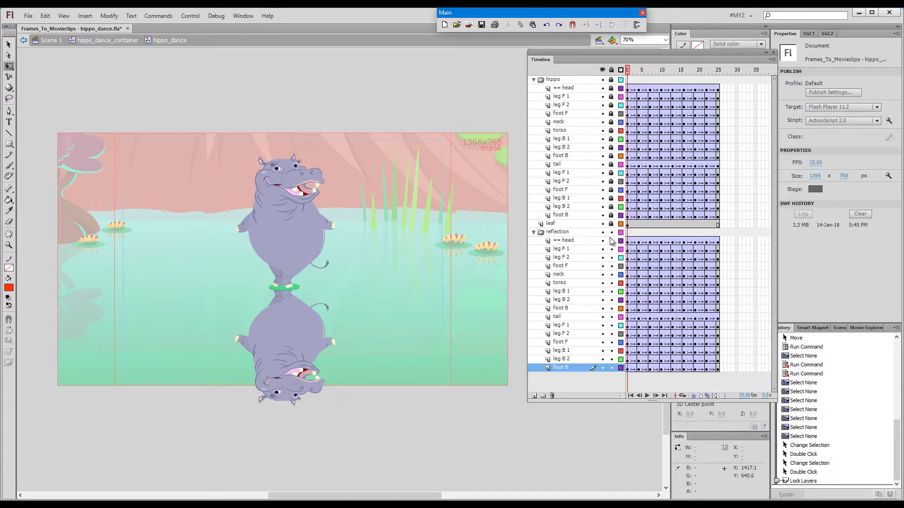
Step: Scrub frames 1 to 25, zoom in on the reflected hippo, and select all reflection frames
click(637, 76)
drag(638, 77, 727, 72)
key(z)
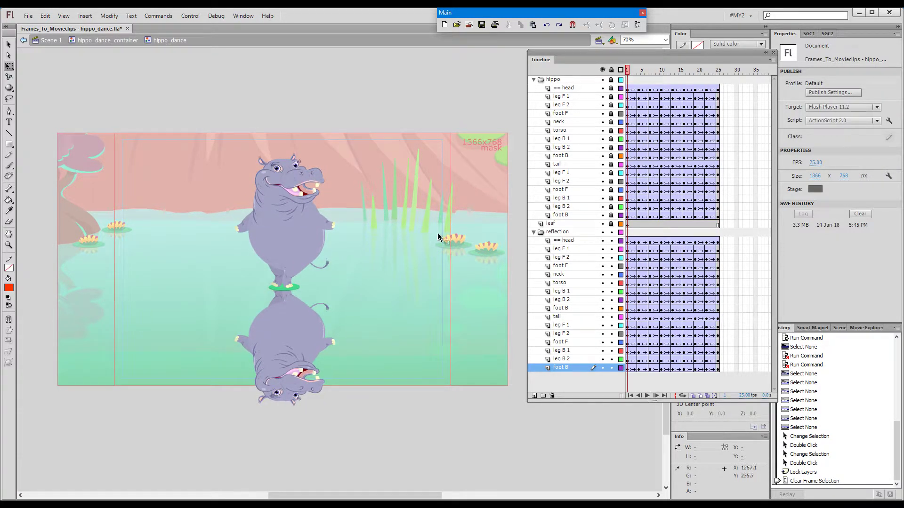
drag(185, 226, 390, 441)
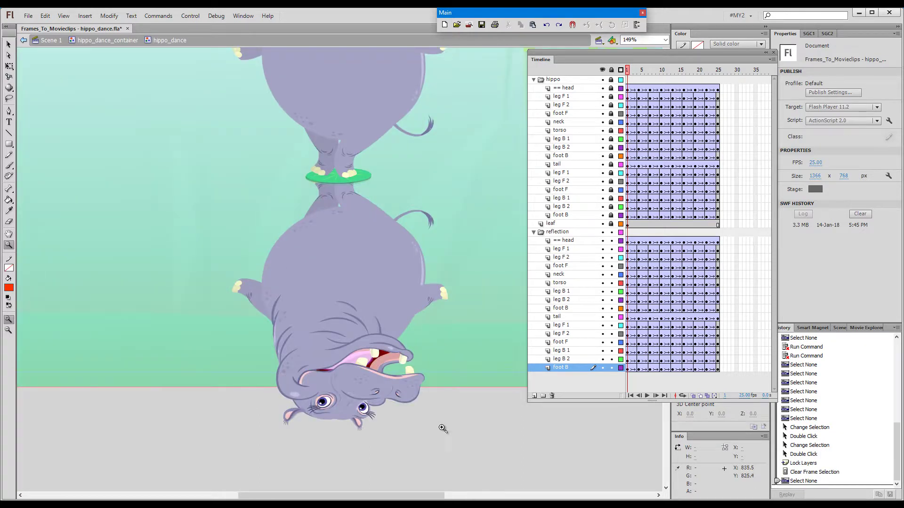
drag(628, 368, 720, 245)
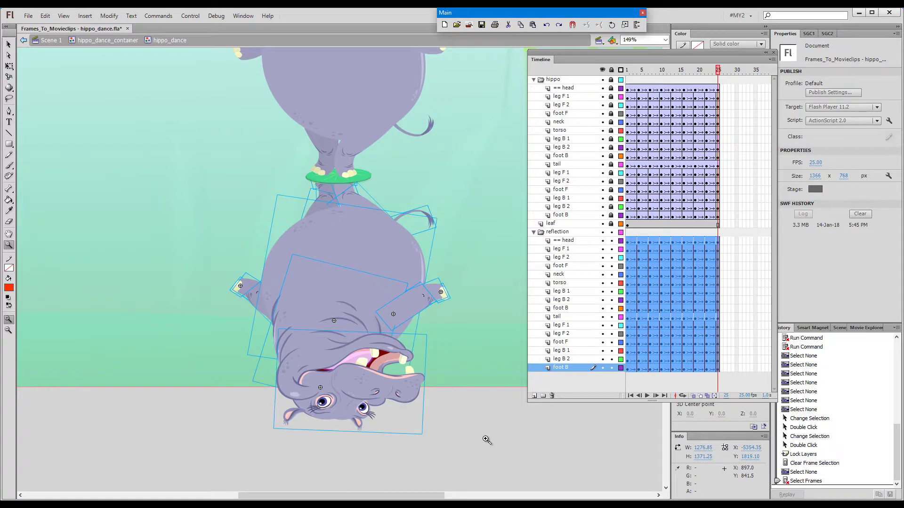
Step: Convert the 25 selected reflection frames to movie clips in a library folder named 'reflection'
key(alt+F8)
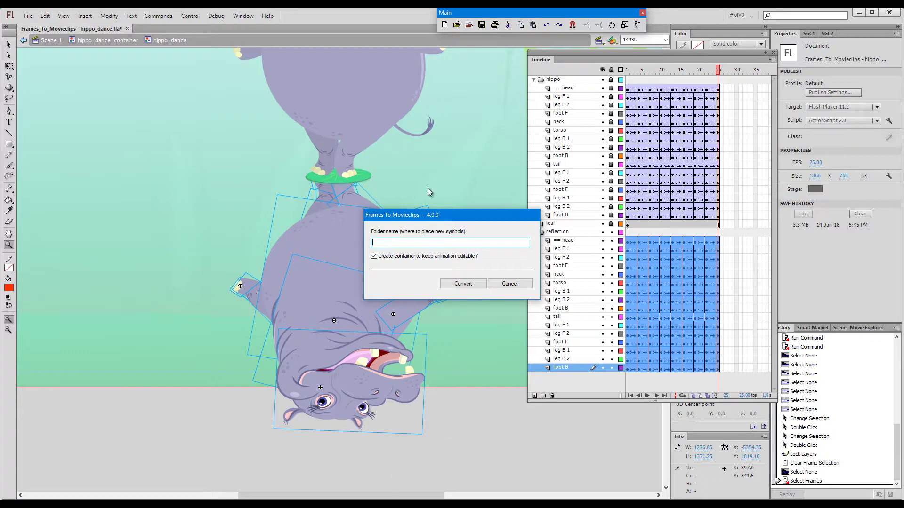
drag(435, 221, 437, 131)
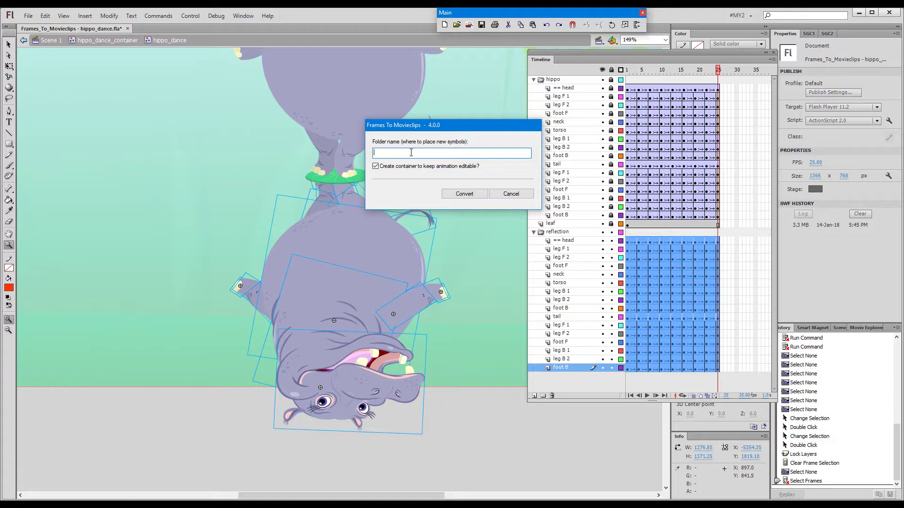
text(refle)
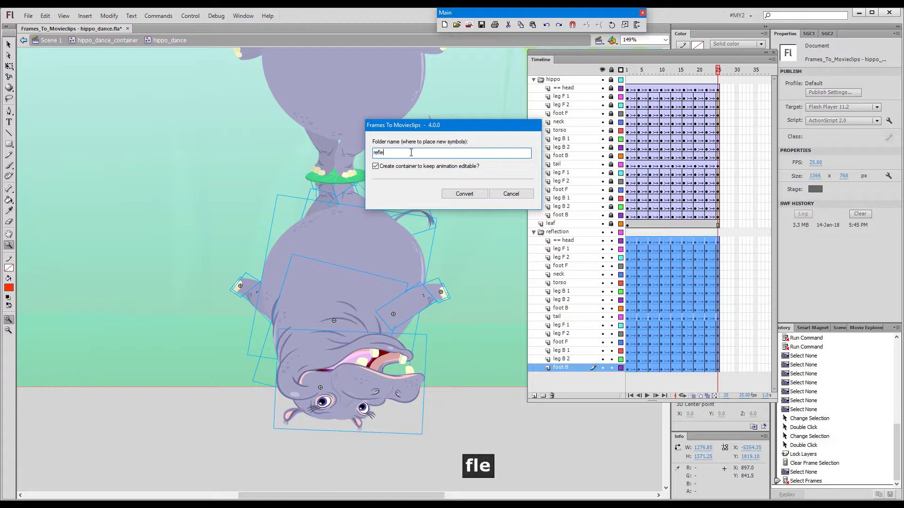
text(ction)
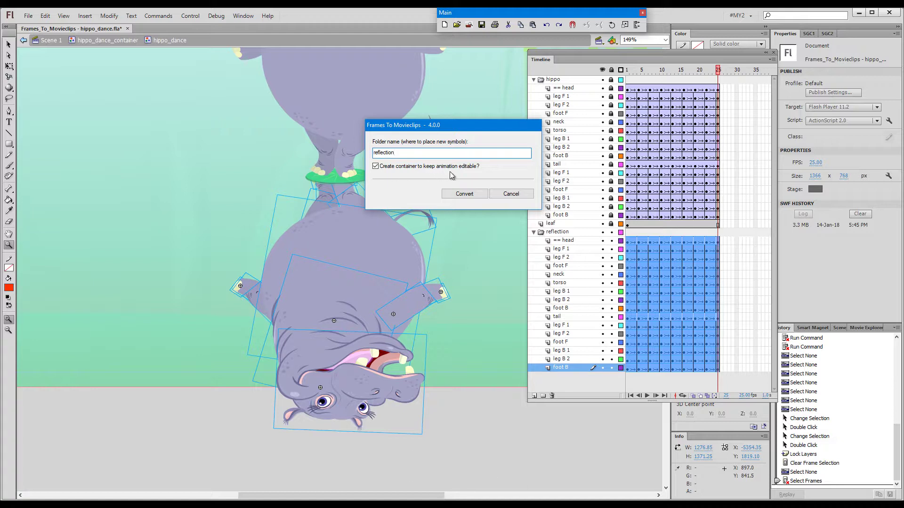
click(471, 193)
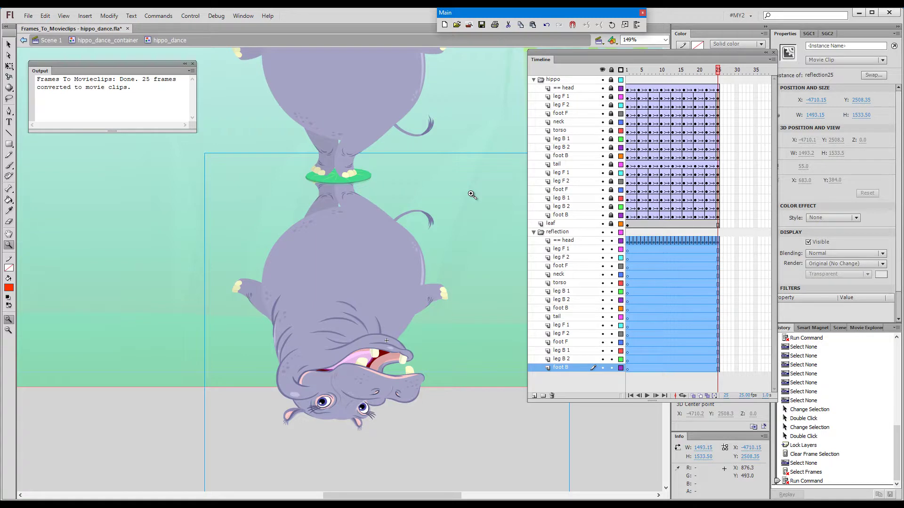
Step: Close Output, then browse the reflection folder's new symbols and preview reflection_container in the Library
key(F2)
key(ctrl+l)
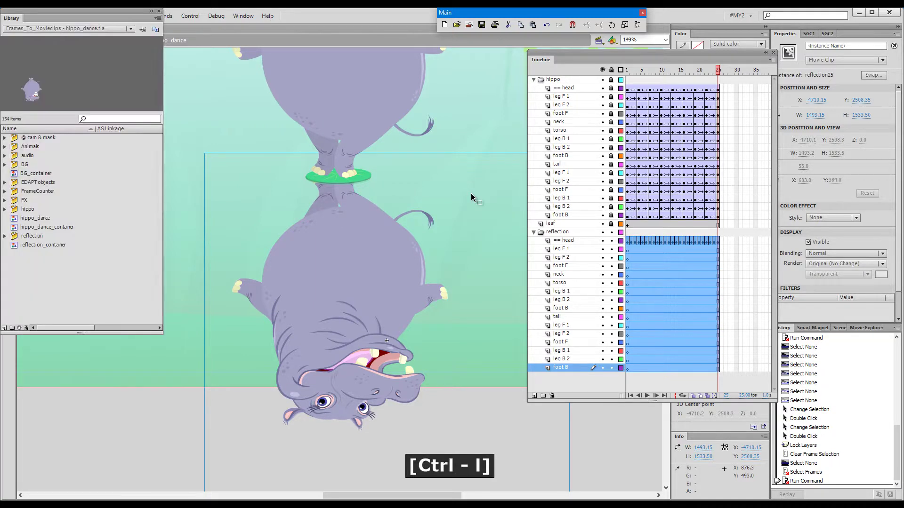
drag(120, 25, 161, 46)
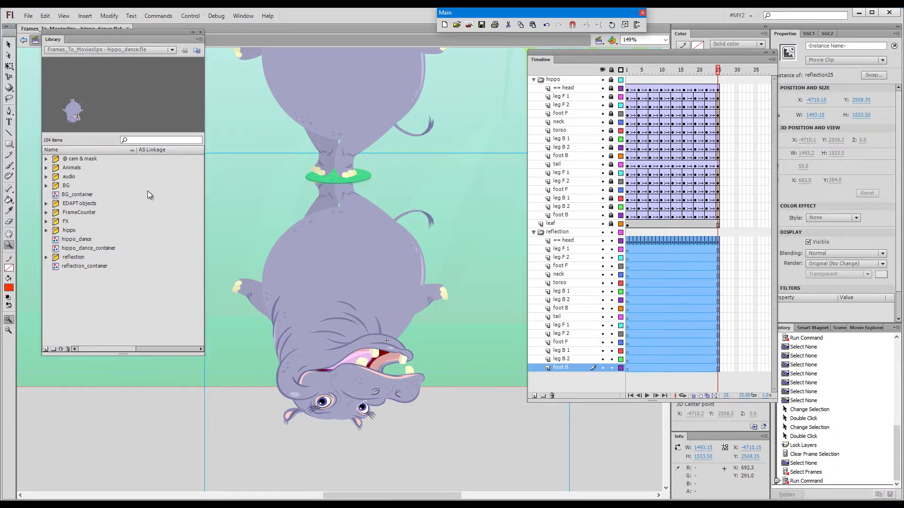
click(47, 257)
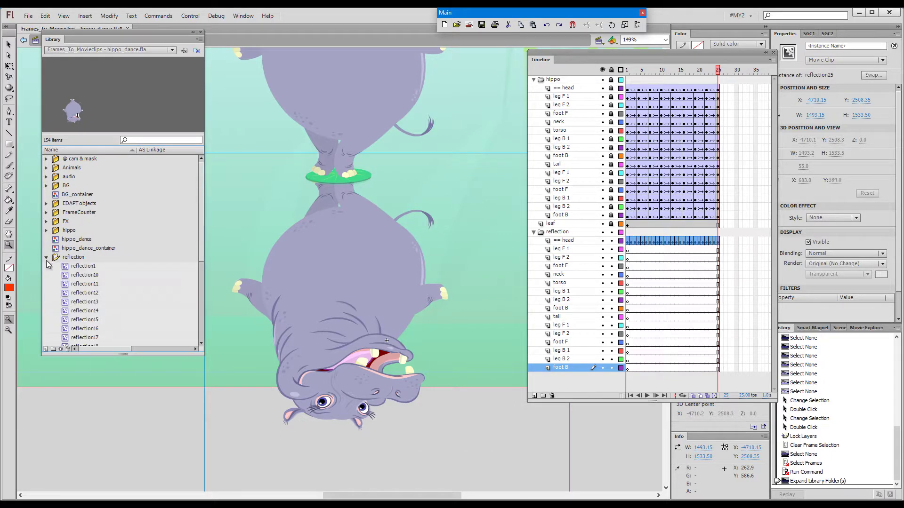
mouse_move(203, 220)
mouse_down()
mouse_move(218, 315)
mouse_move(214, 207)
mouse_up()
click(46, 193)
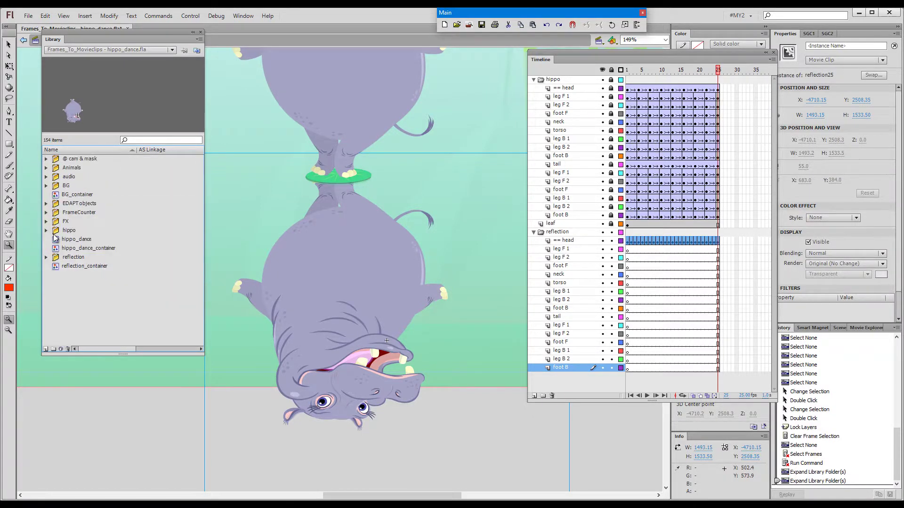
click(63, 267)
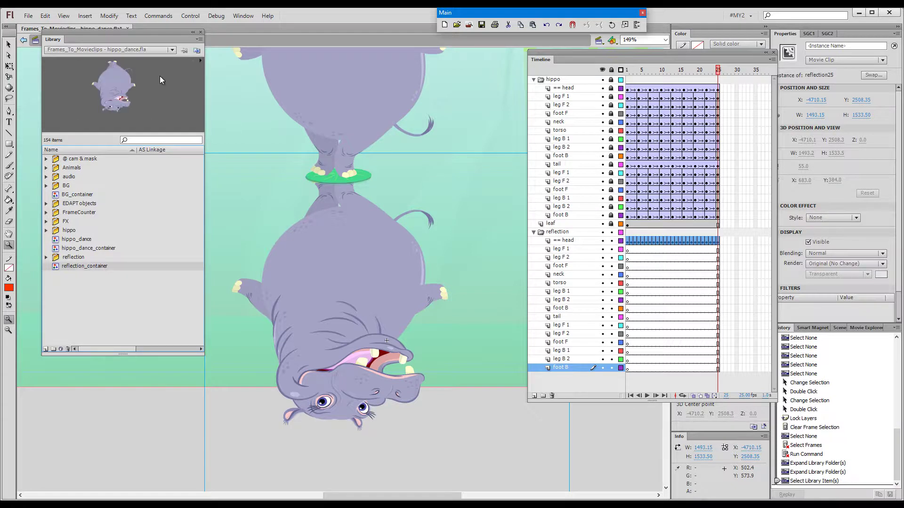
click(201, 32)
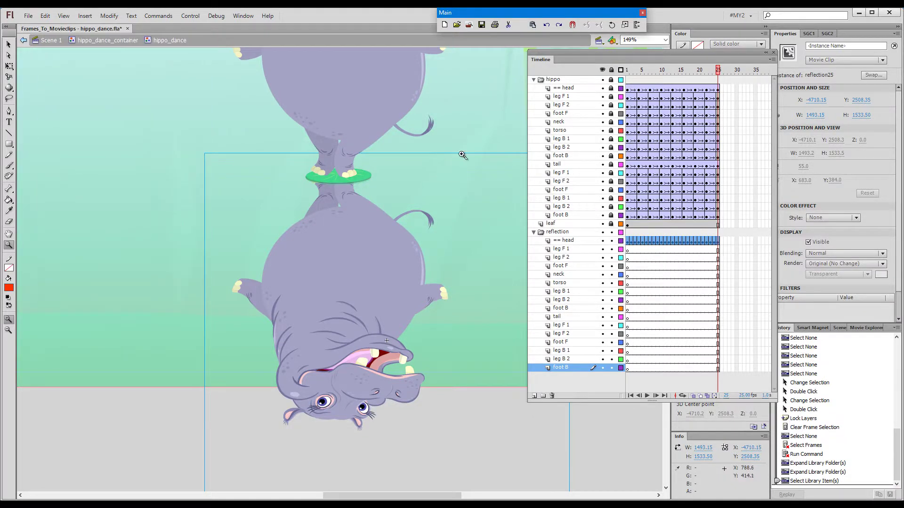
click(570, 250)
shift+click(577, 368)
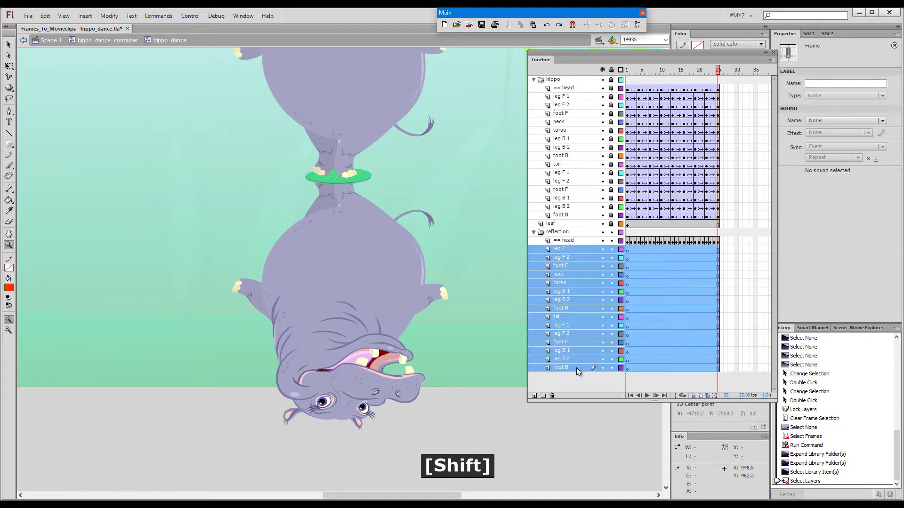
click(552, 395)
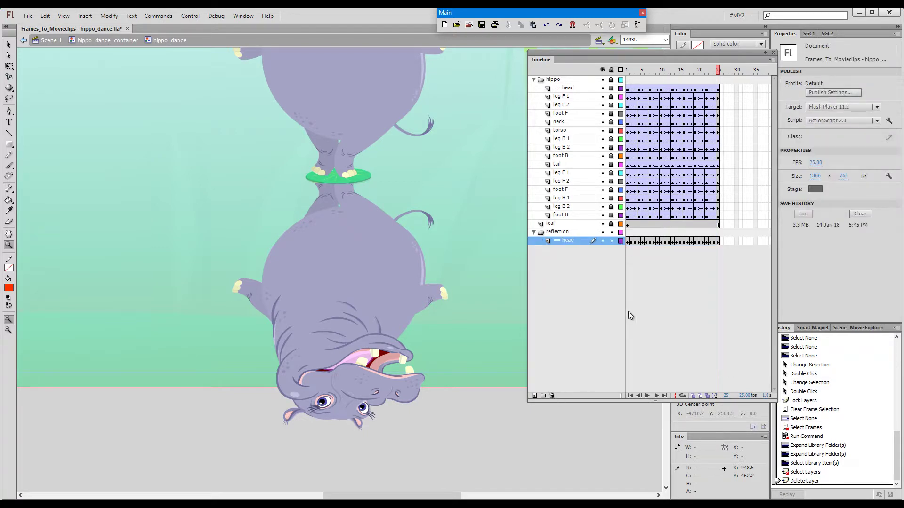
click(627, 242)
click(630, 244)
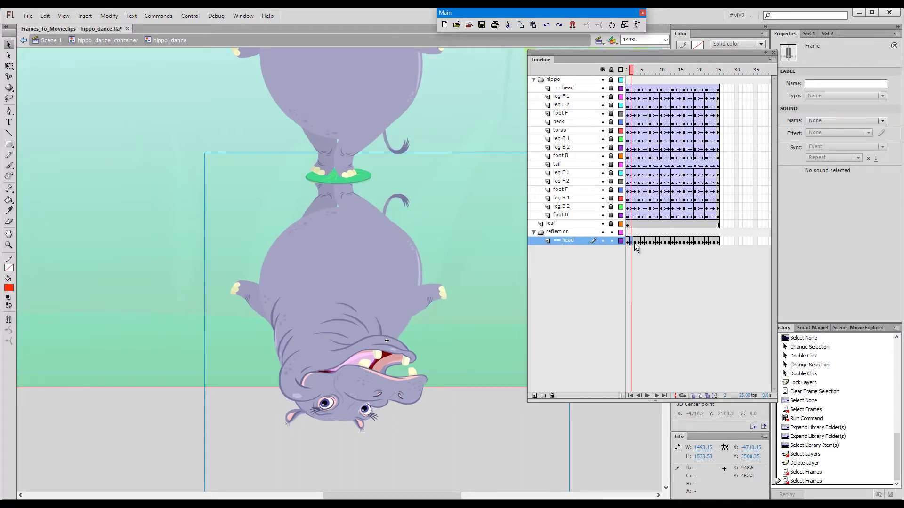
click(634, 243)
click(403, 298)
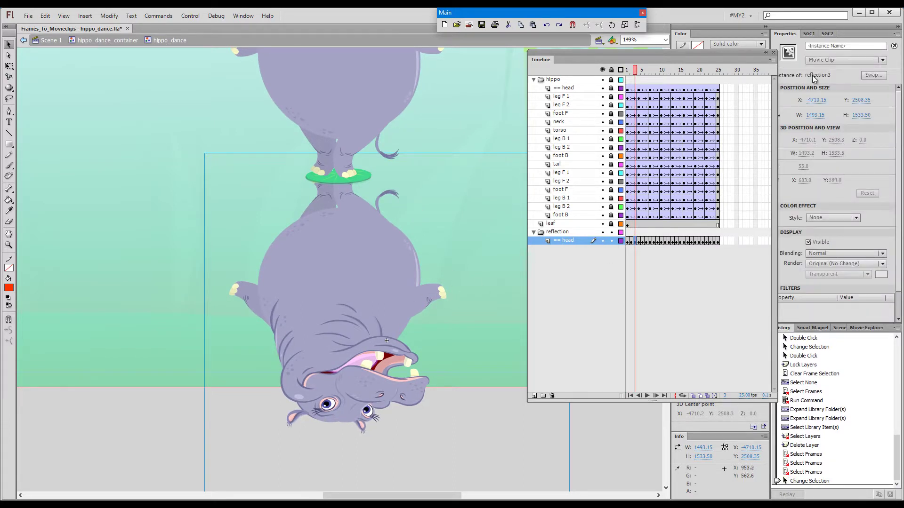
click(662, 242)
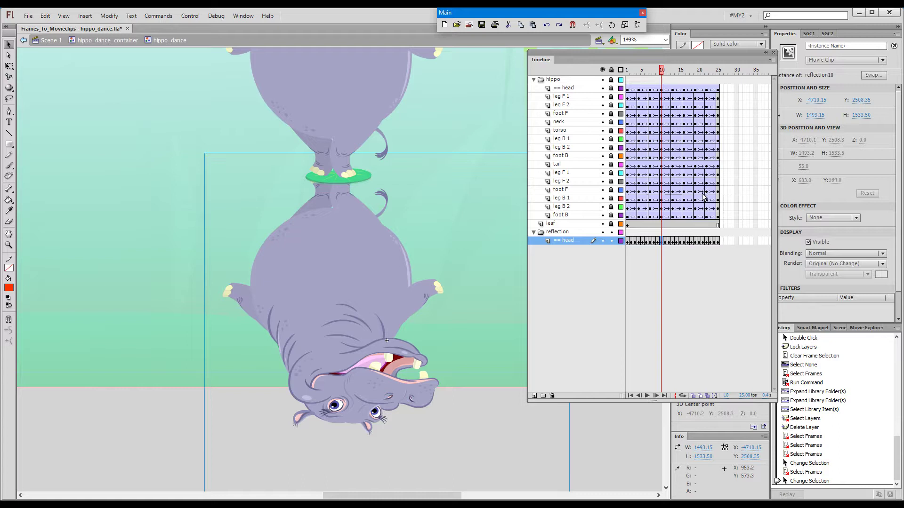
key(ctrl+alt+r)
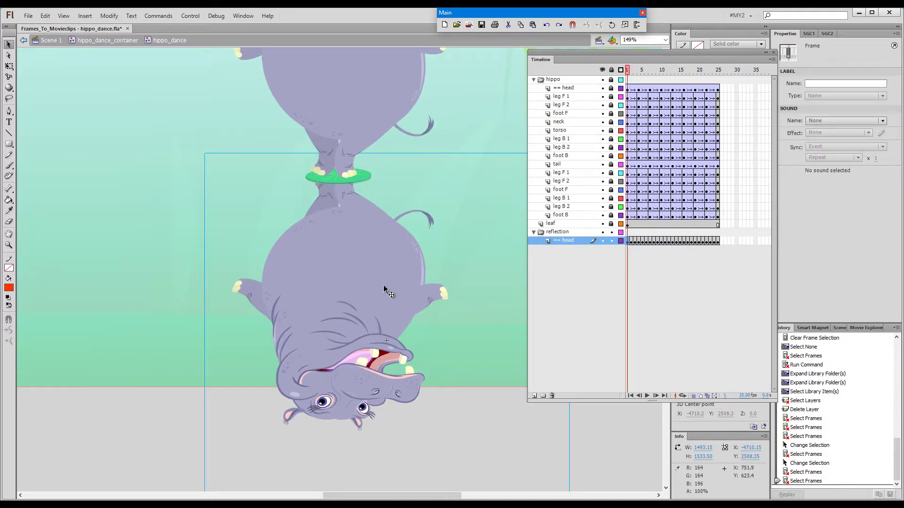
double_click(384, 287)
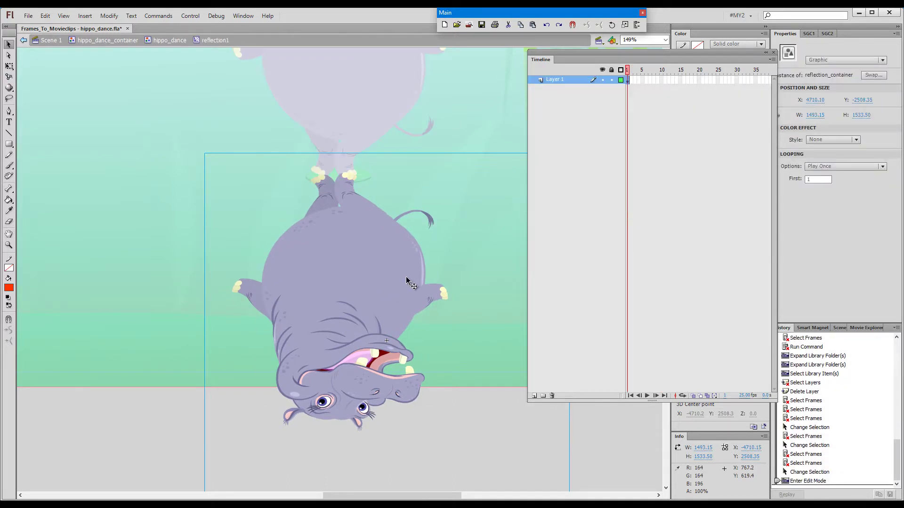
click(284, 320)
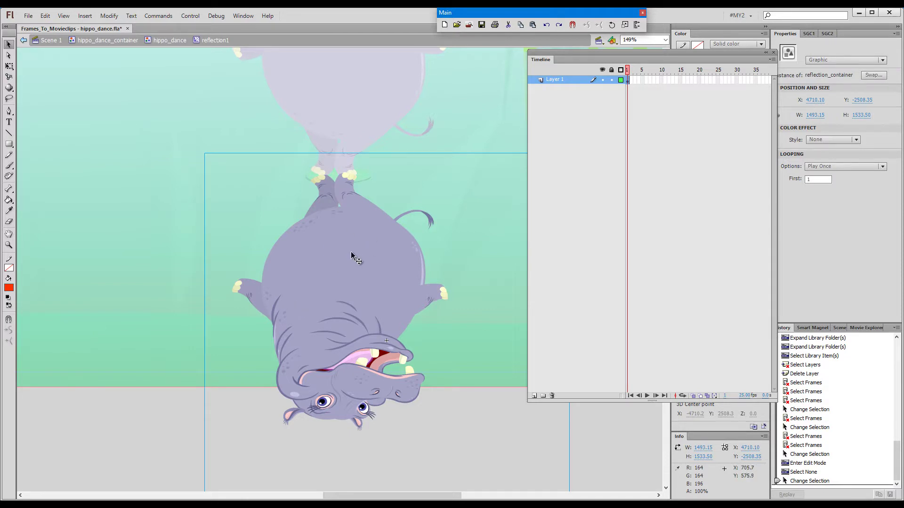
double_click(352, 258)
drag(629, 70, 643, 93)
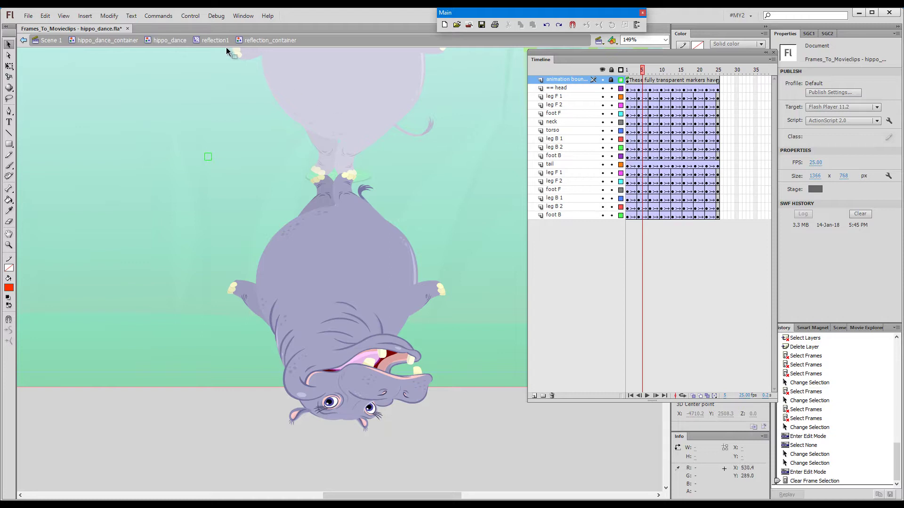
click(174, 40)
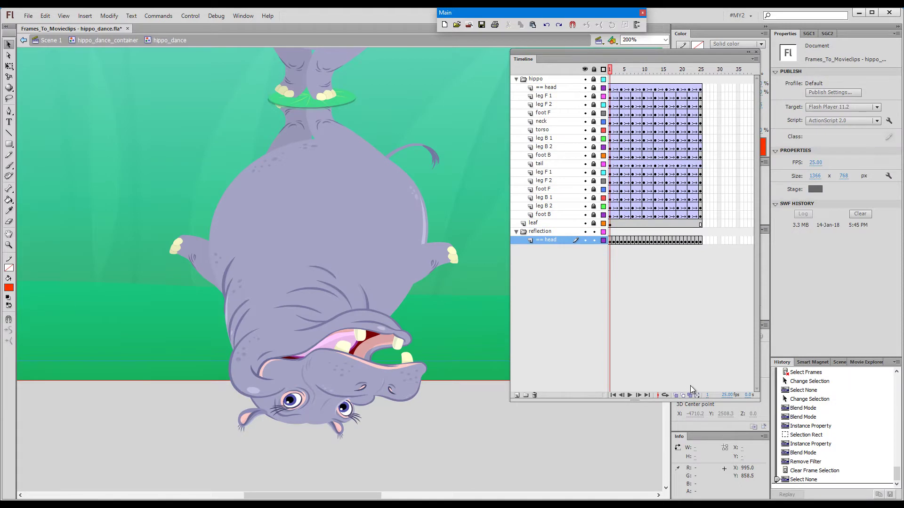
Step: Select the reflection hippo clips and add an 8 px Blur filter
click(691, 396)
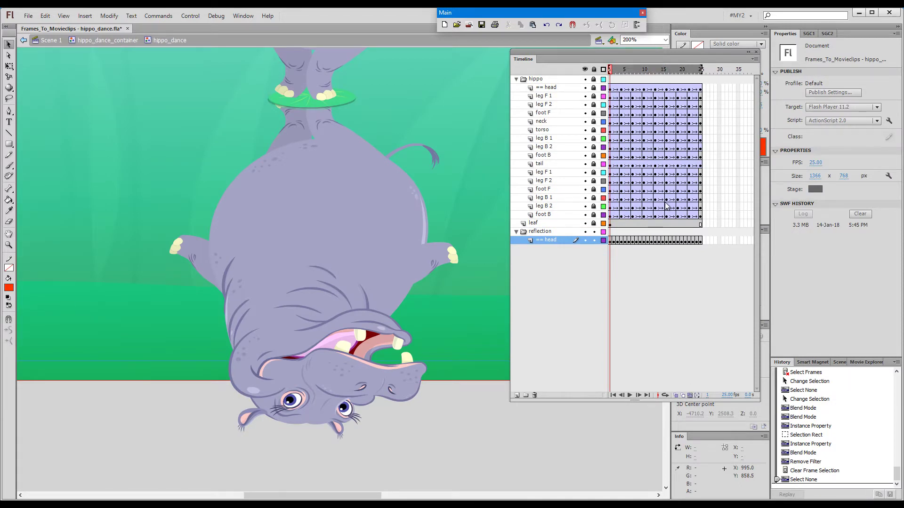
drag(97, 61, 519, 479)
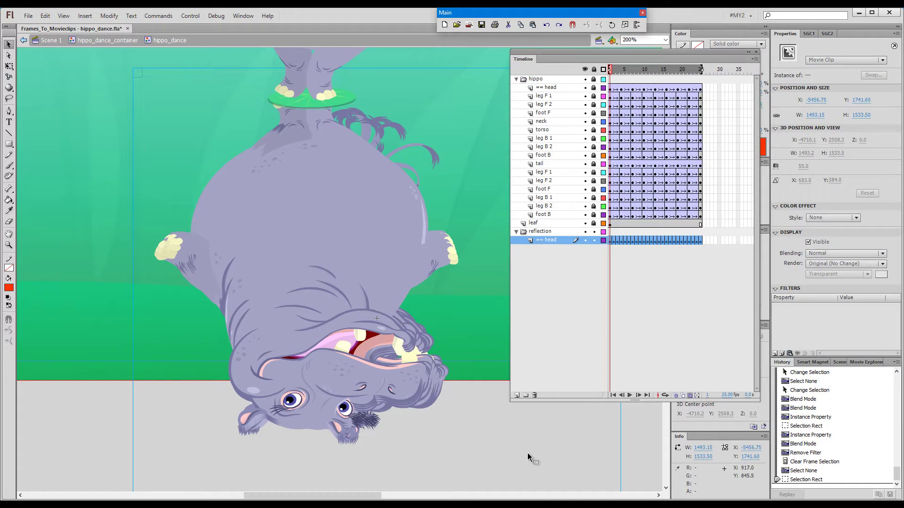
click(776, 354)
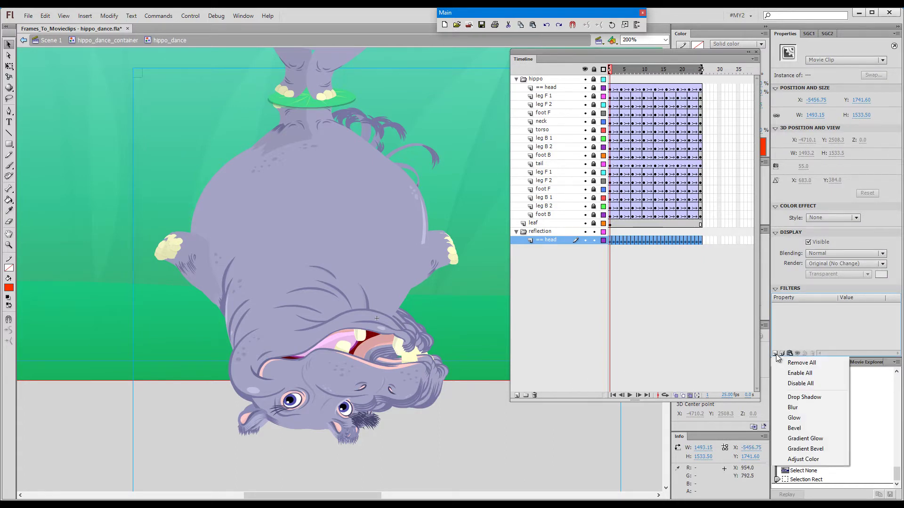
click(794, 407)
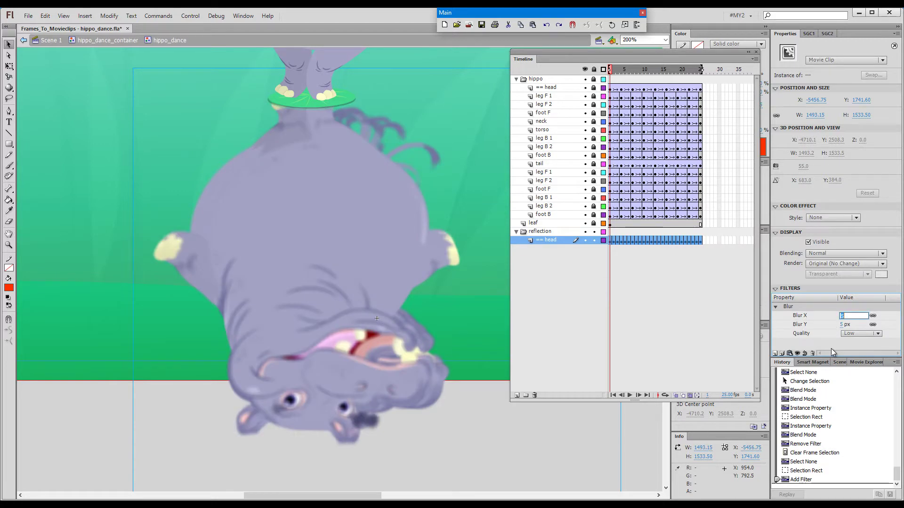
text(8)
key(Return)
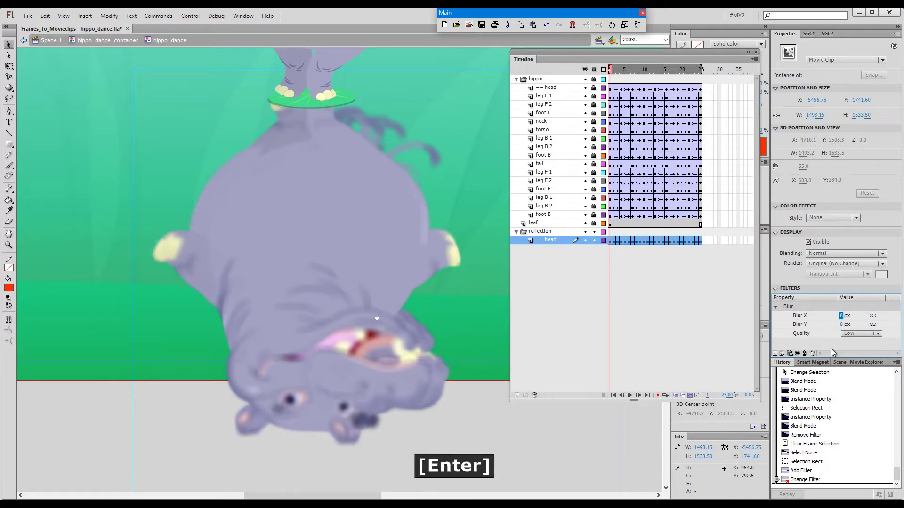
Step: Set the reflection to Multiply blending and 50% Alpha, then lock the reflection head layer
click(816, 255)
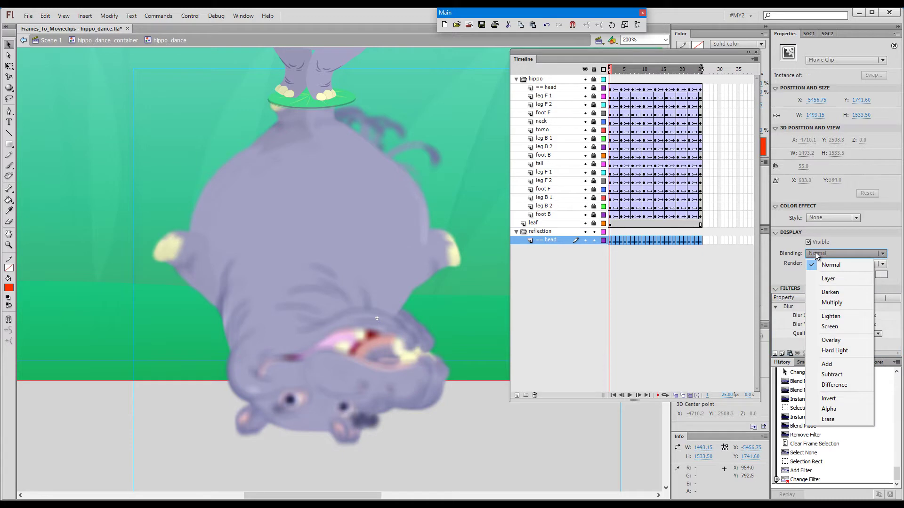
click(842, 304)
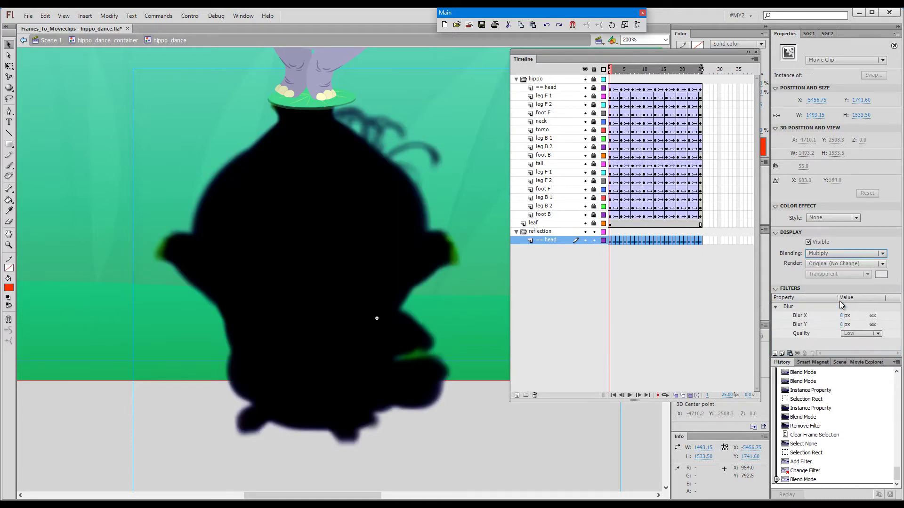
click(824, 219)
click(838, 270)
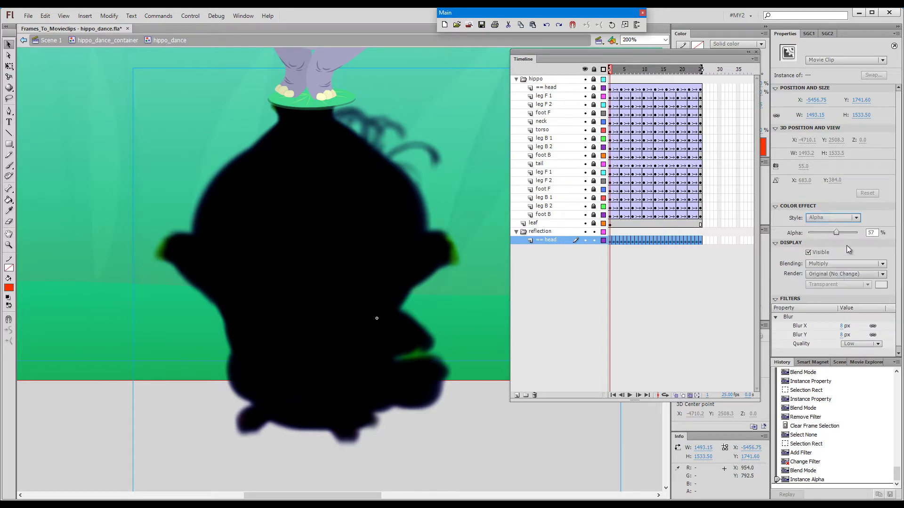
click(870, 233)
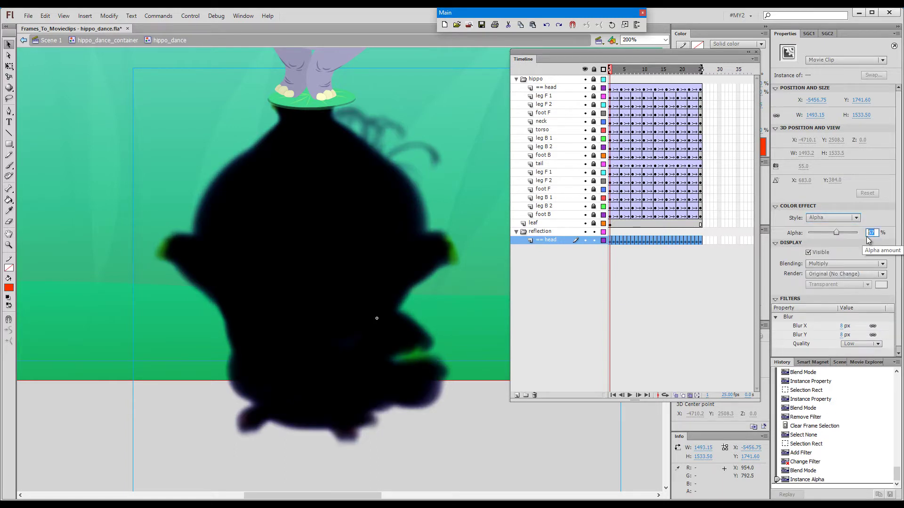
text(50)
key(Return)
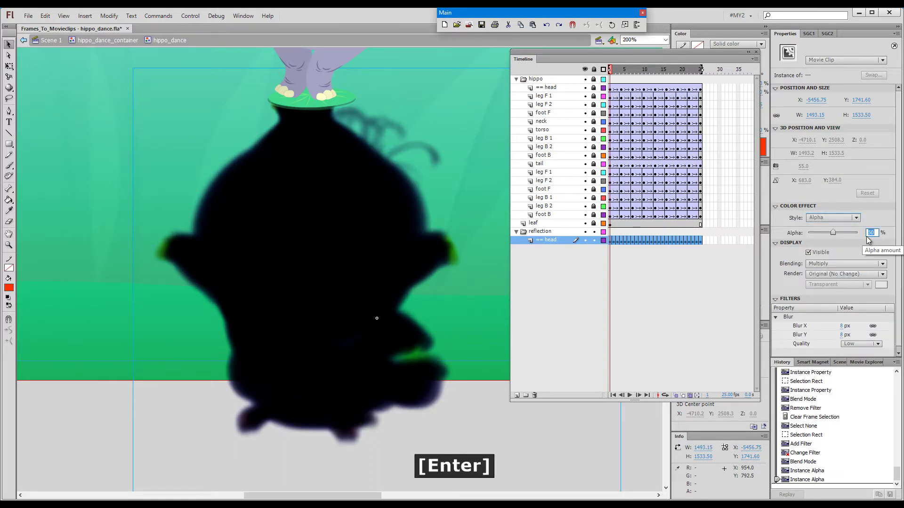
click(596, 241)
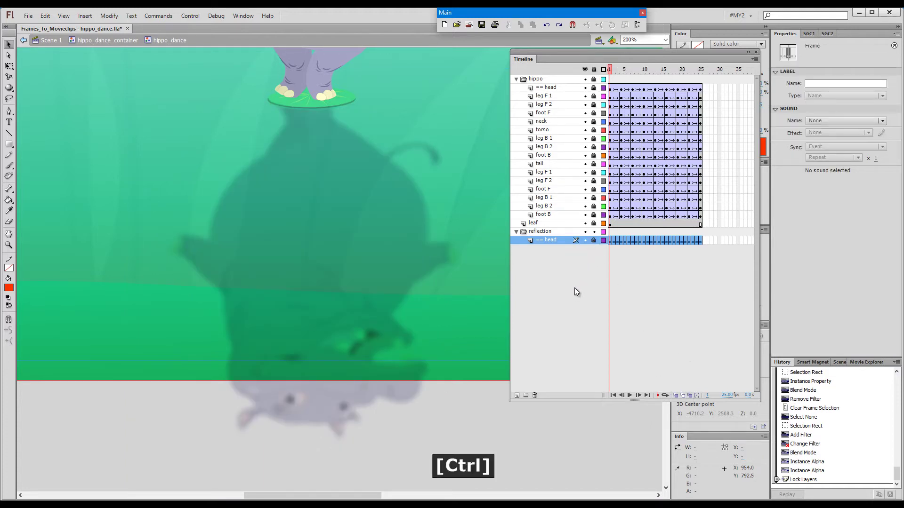
Step: Zoom to 100%, move the playhead to frame 10, and test the movie with Ctrl+Enter
key(ctrl+a)
drag(502, 359, 466, 282)
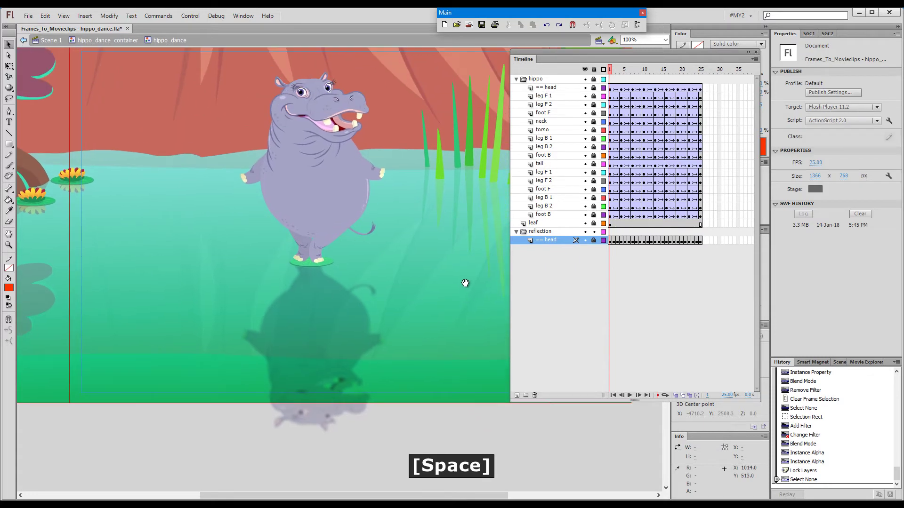
drag(632, 71, 651, 73)
key(ctrl+Return)
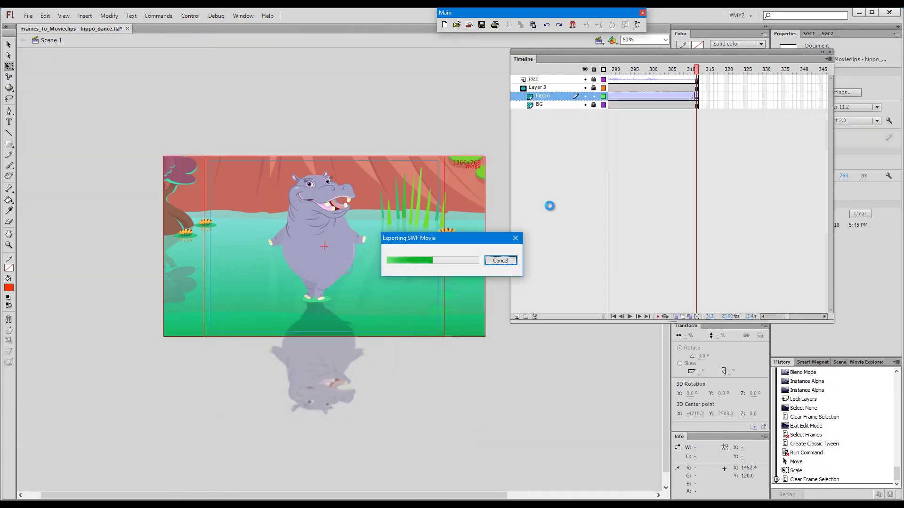